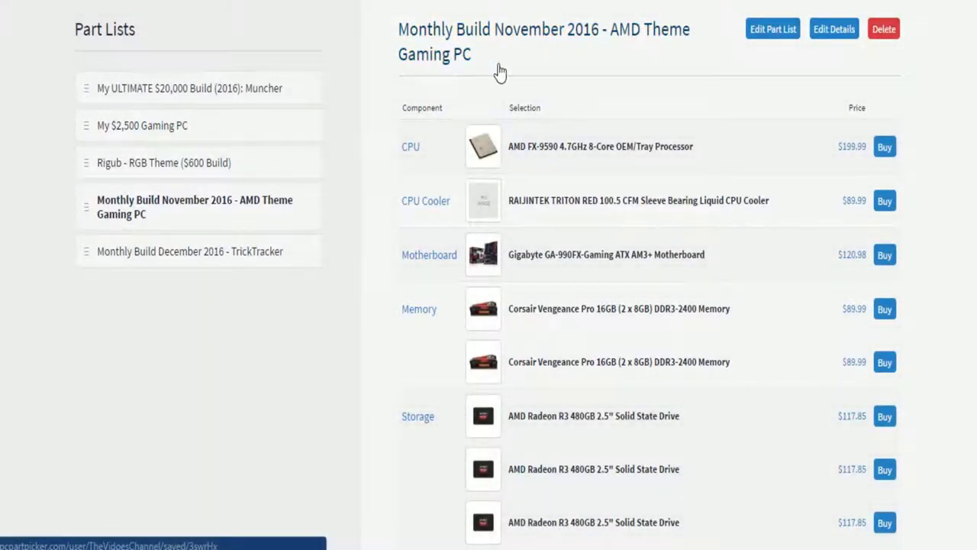
Step: Highlight the build title, the CPU name and the motherboard name to read them
left_click_drag(383, 28, 506, 68)
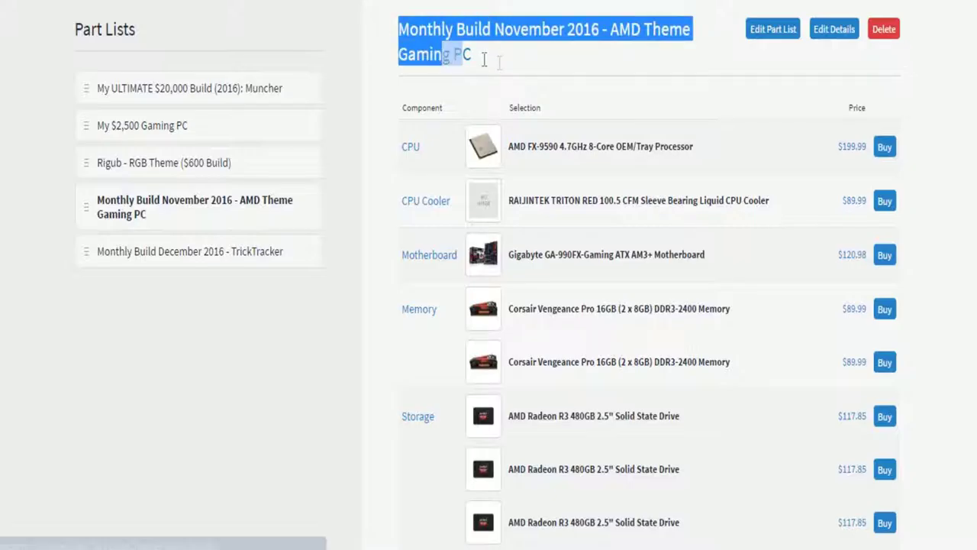
left_click(699, 110)
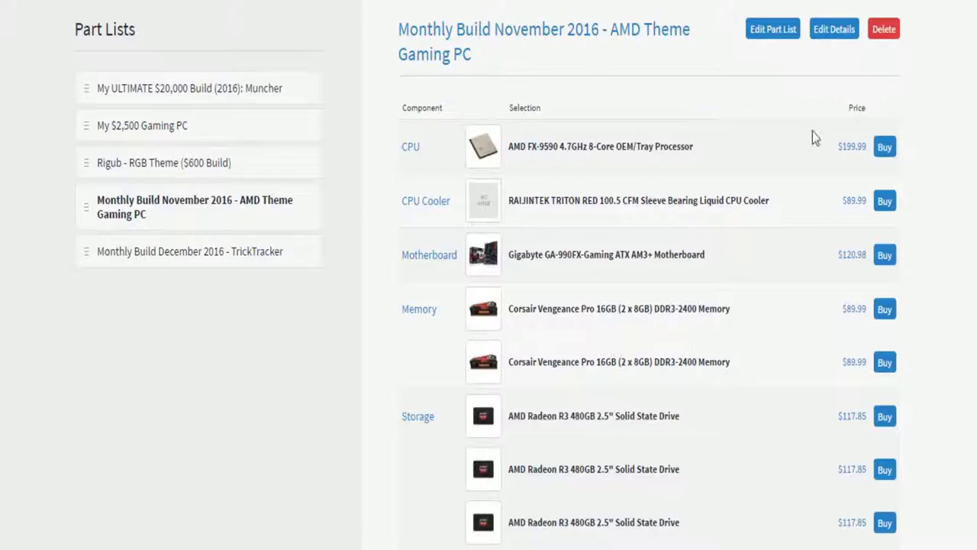
left_click_drag(706, 149, 532, 155)
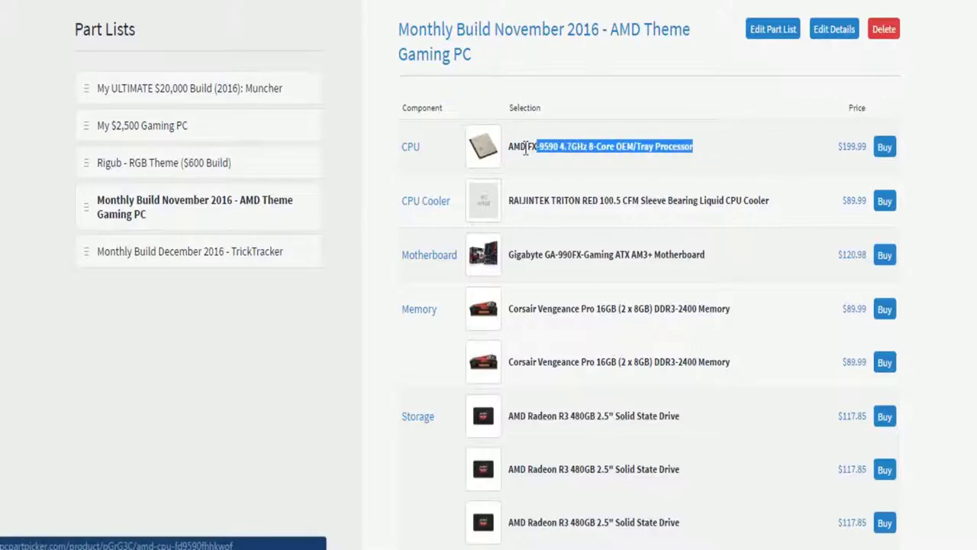
left_click(723, 151)
left_click_drag(719, 253, 525, 260)
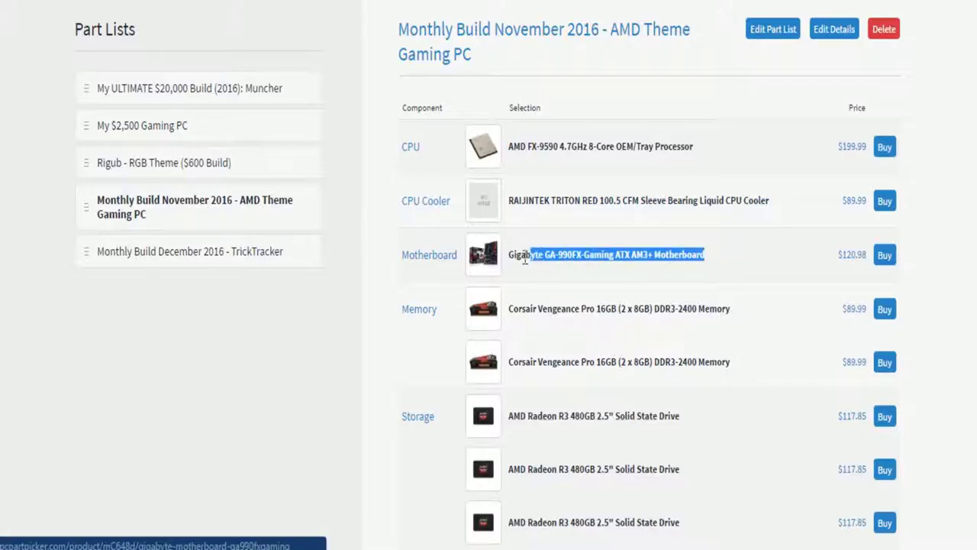
left_click(754, 279)
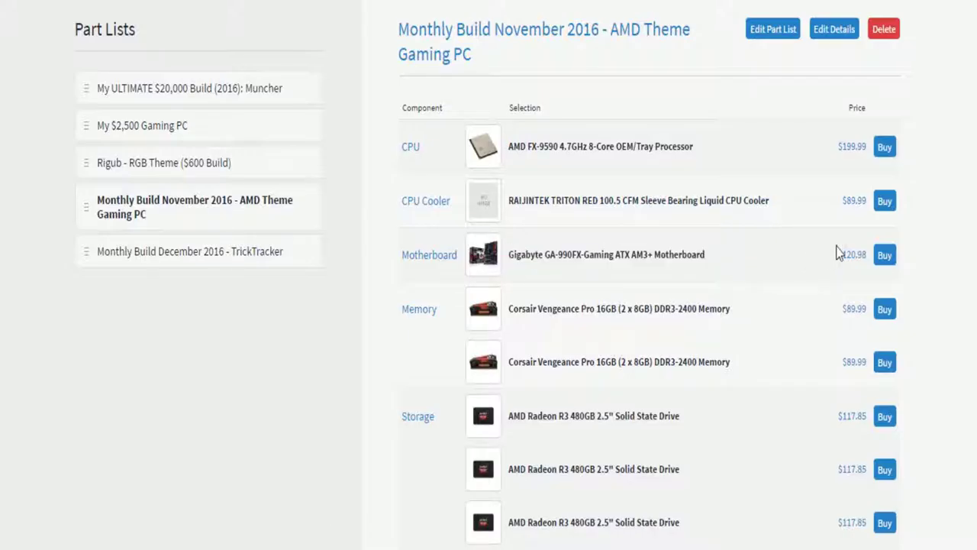
scroll(777, 208, "down", 1)
Step: Recheck the motherboard name, view the Rigub - RGB Theme ($600 Build) list, then return
left_click_drag(717, 204, 513, 210)
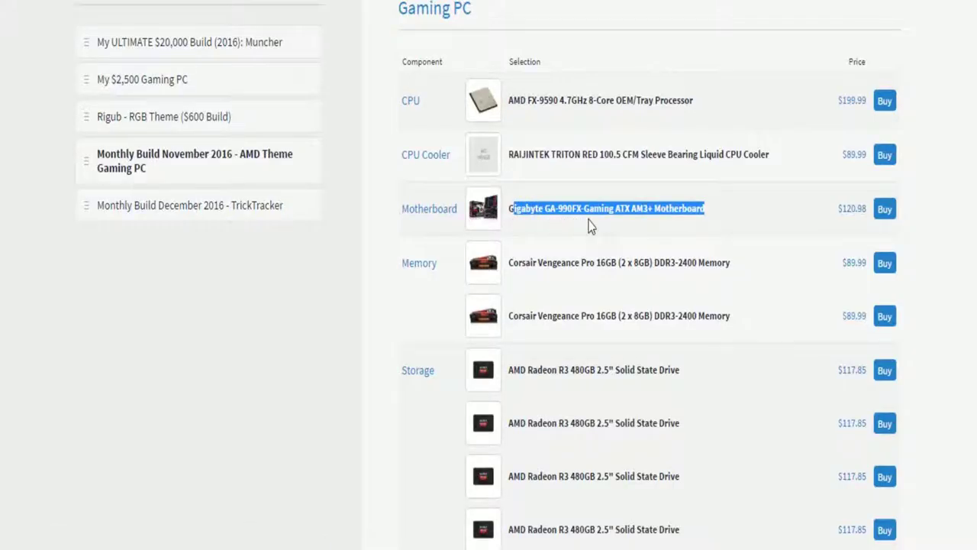
left_click(771, 225)
scroll(771, 225, "down", 2)
scroll(771, 225, "down", 1)
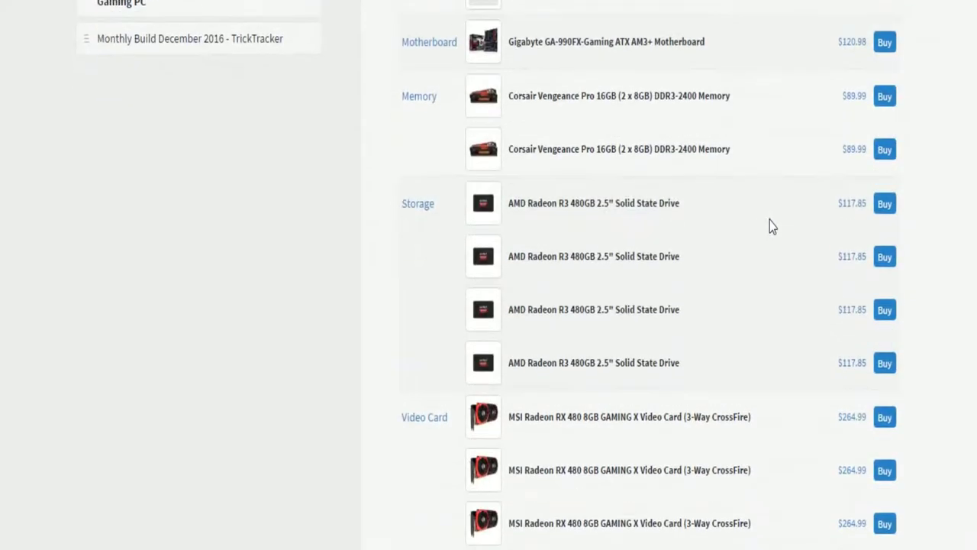
scroll(771, 225, "down", 2)
scroll(770, 223, "up", 5)
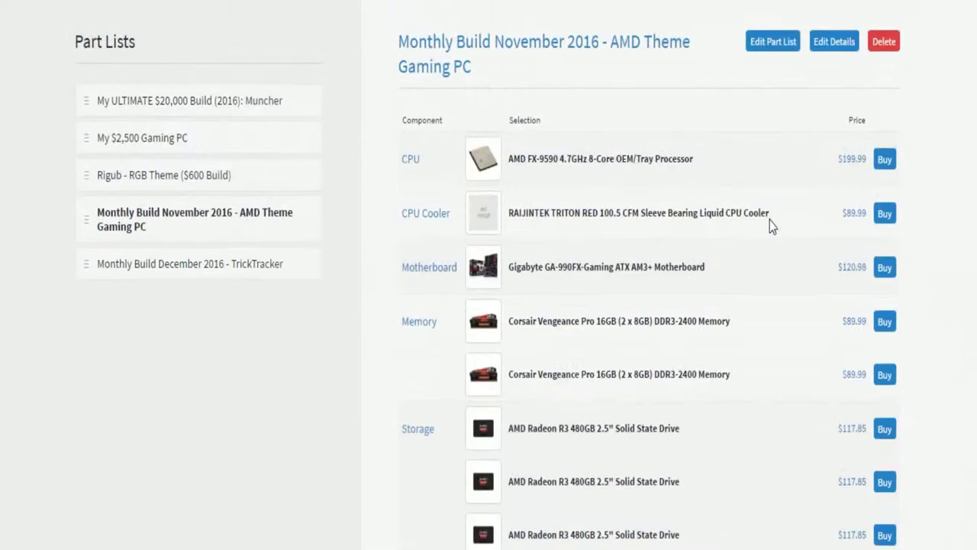
left_click(231, 197)
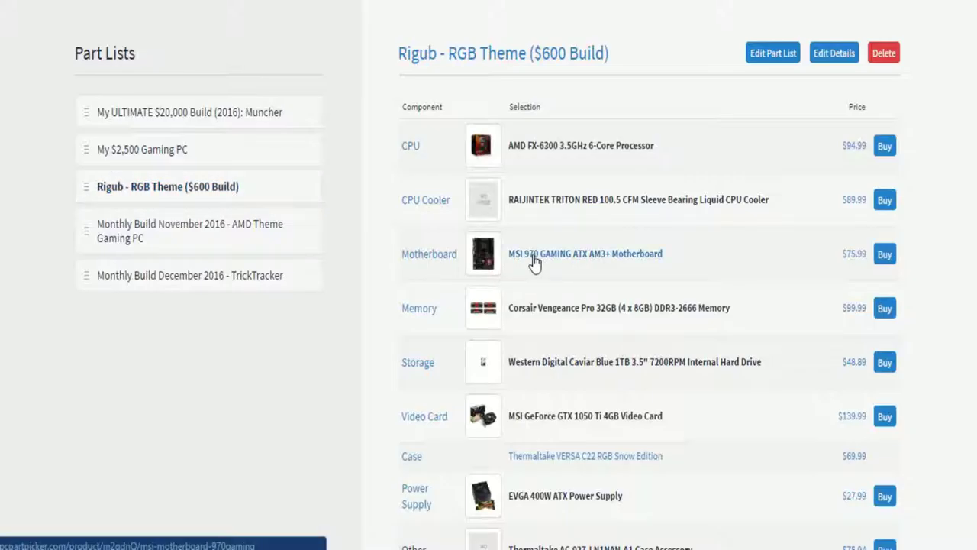
left_click(271, 227)
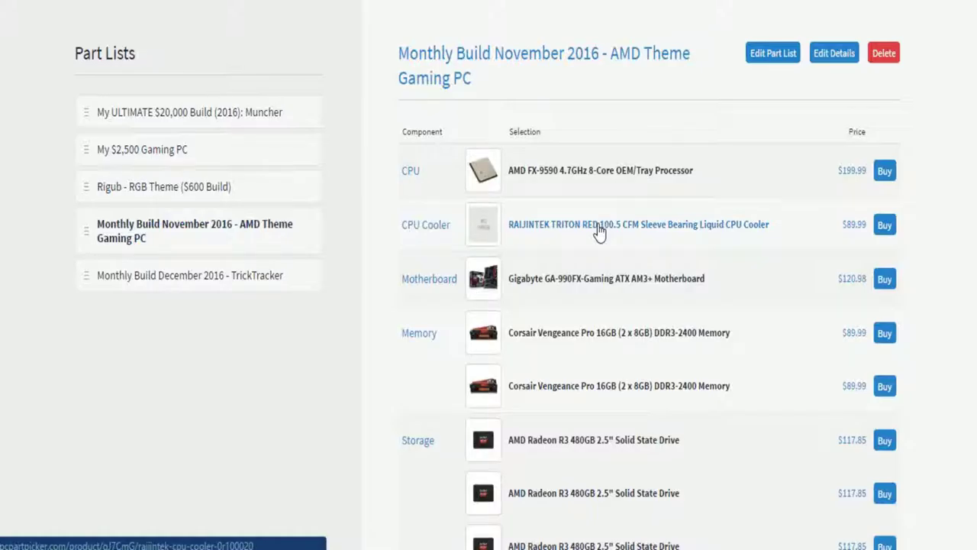
Step: Open the AMD FX-9590 CPU's product page from the November 2016 AMD build
left_click(640, 180)
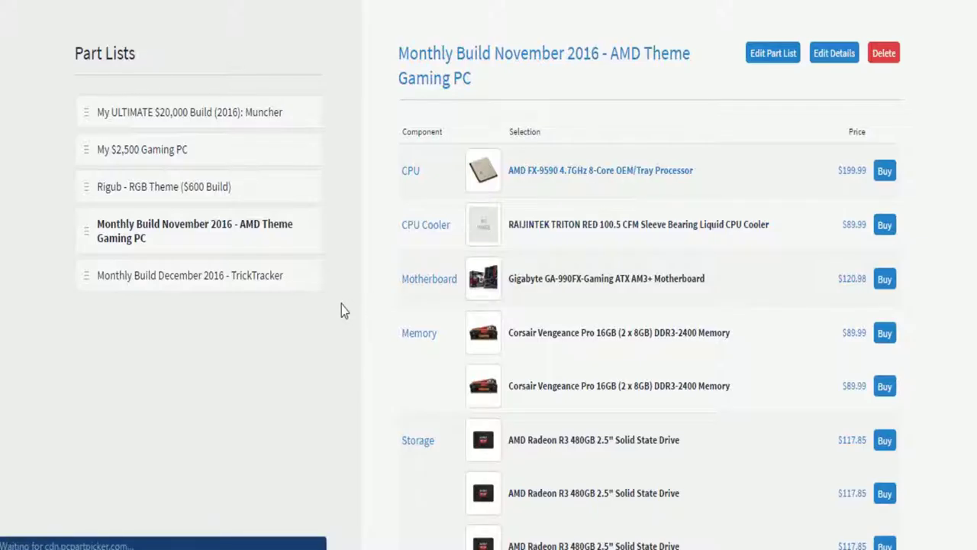
scroll(322, 288, "down", 1)
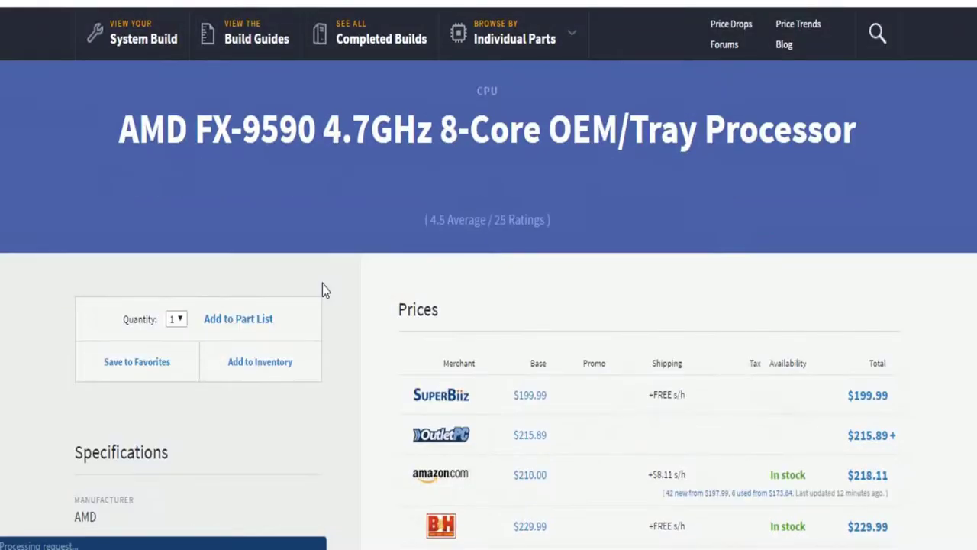
scroll(322, 288, "down", 1)
scroll(322, 288, "down", 3)
scroll(322, 288, "down", 2)
scroll(322, 284, "down", 1)
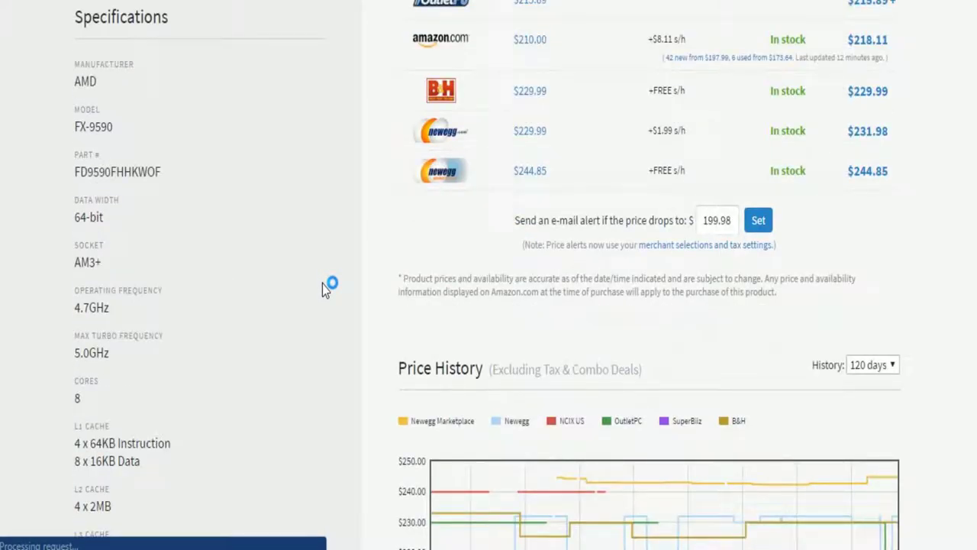
scroll(322, 284, "down", 1)
scroll(322, 284, "down", 1)
scroll(322, 289, "down", 3)
scroll(323, 289, "down", 5)
scroll(322, 288, "down", 1)
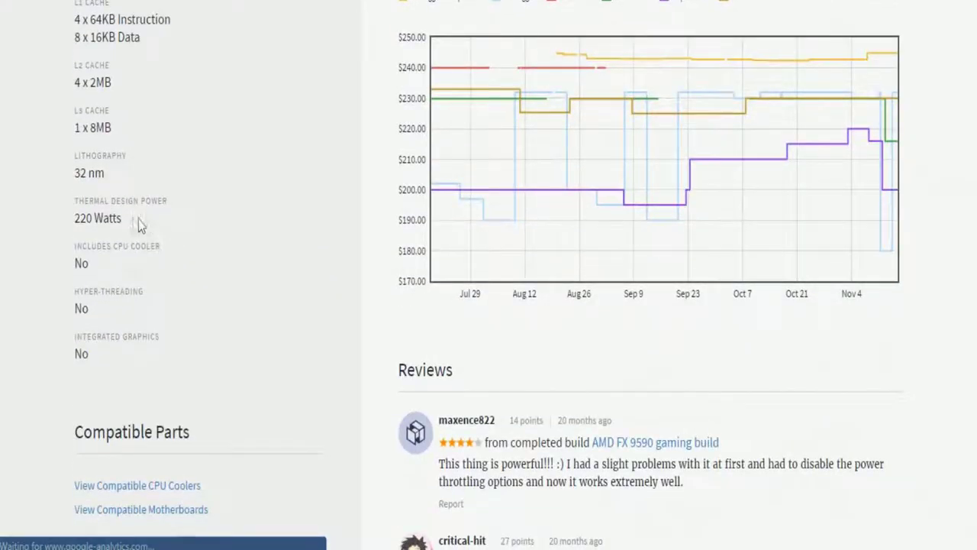
Step: Read the FX-9590's Watts power rating, then go to Saved Part Lists
double_click(106, 216)
left_click(200, 212)
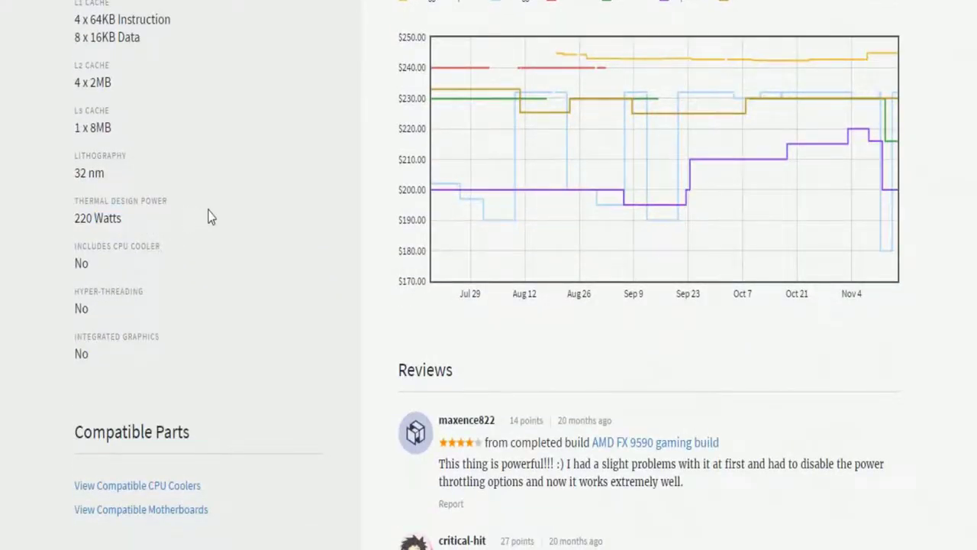
scroll(303, 212, "down", 3)
scroll(303, 216, "up", 5)
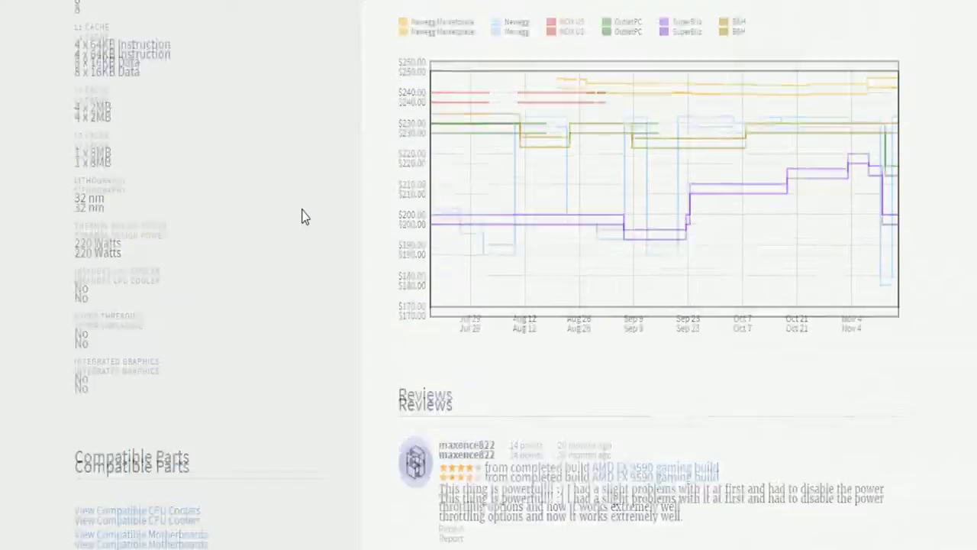
scroll(303, 216, "up", 10)
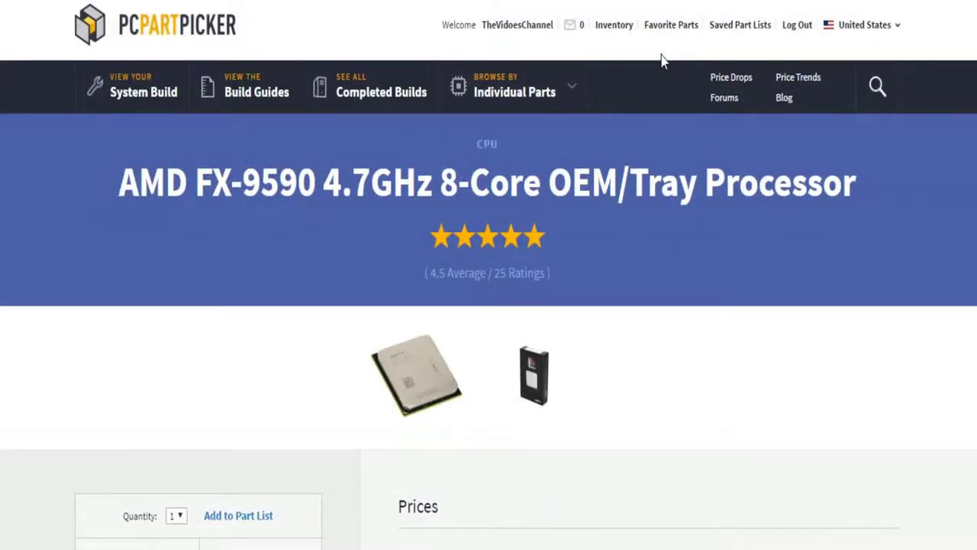
scroll(662, 61, "down", 1)
scroll(663, 61, "down", 1)
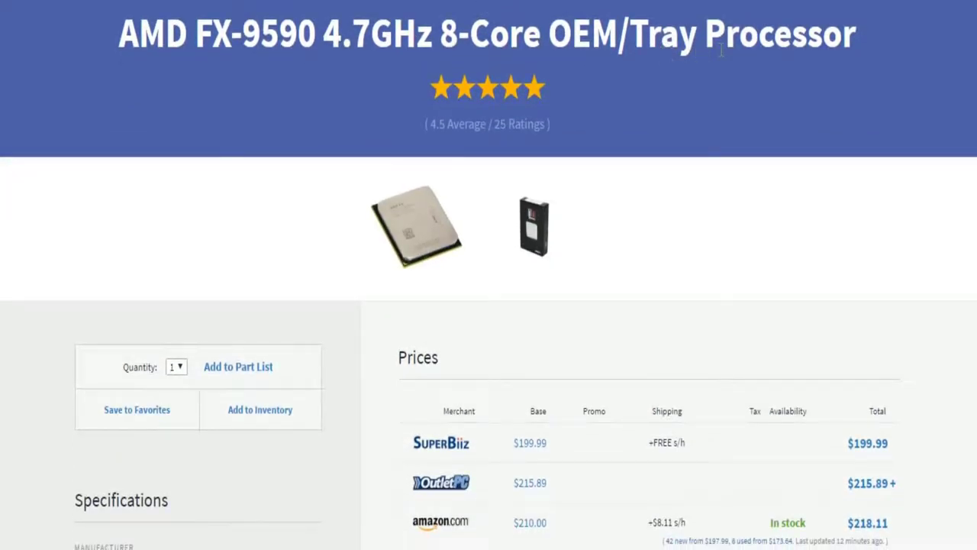
scroll(720, 50, "up", 2)
left_click(727, 32)
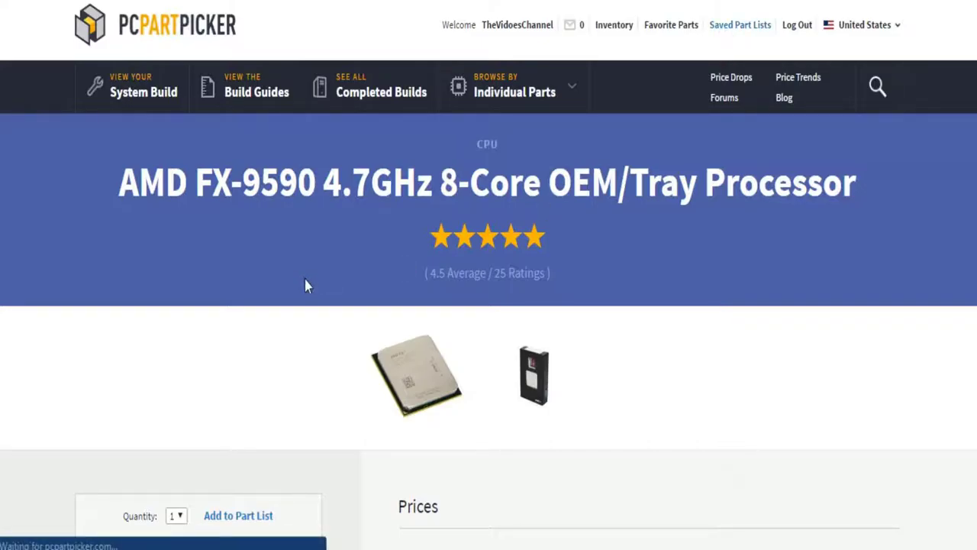
scroll(240, 316, "down", 2)
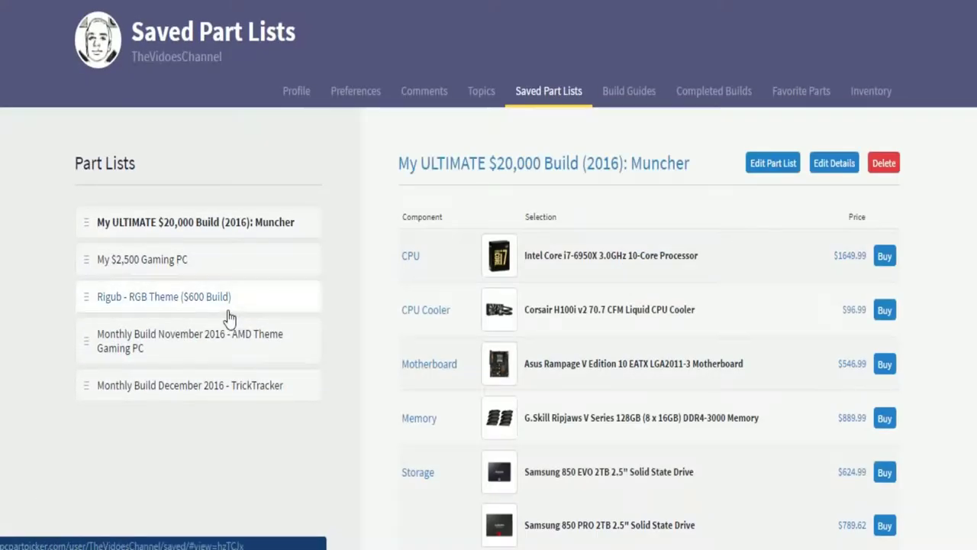
Step: Open the November 2016 AMD Theme Gaming PC list and review it to the $2154.51 total
left_click(219, 348)
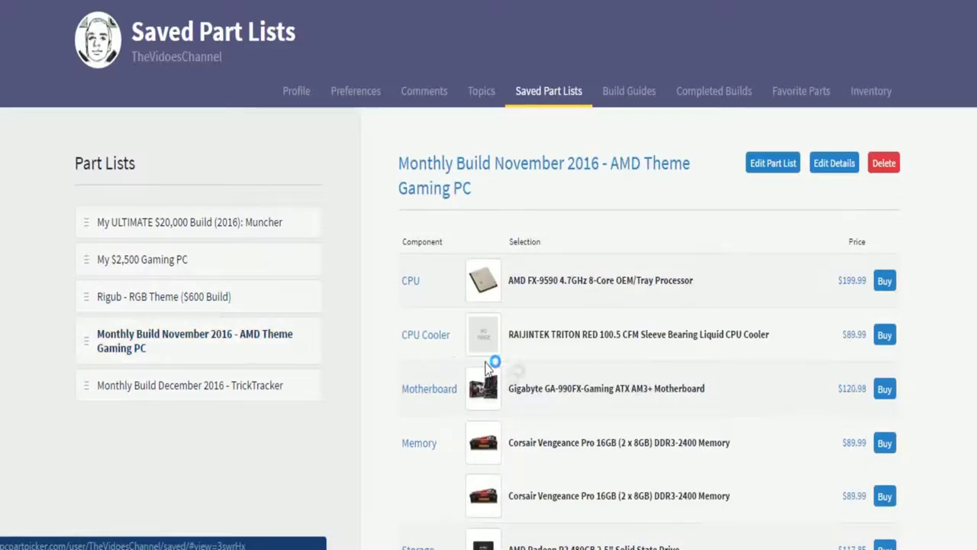
scroll(737, 410, "down", 3)
scroll(739, 413, "down", 1)
scroll(739, 413, "down", 2)
scroll(739, 413, "down", 2)
scroll(739, 413, "down", 1)
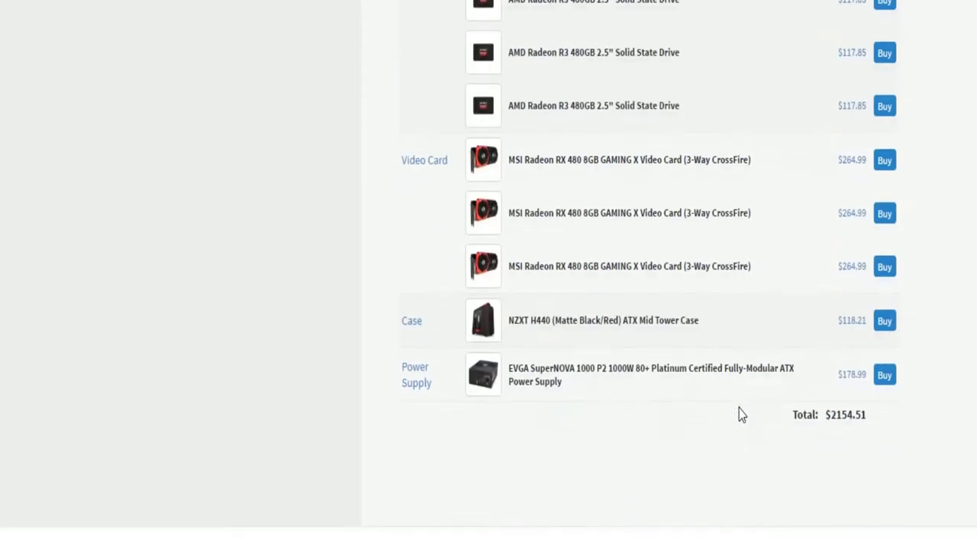
scroll(739, 413, "up", 2)
scroll(739, 413, "up", 2)
scroll(739, 413, "up", 2)
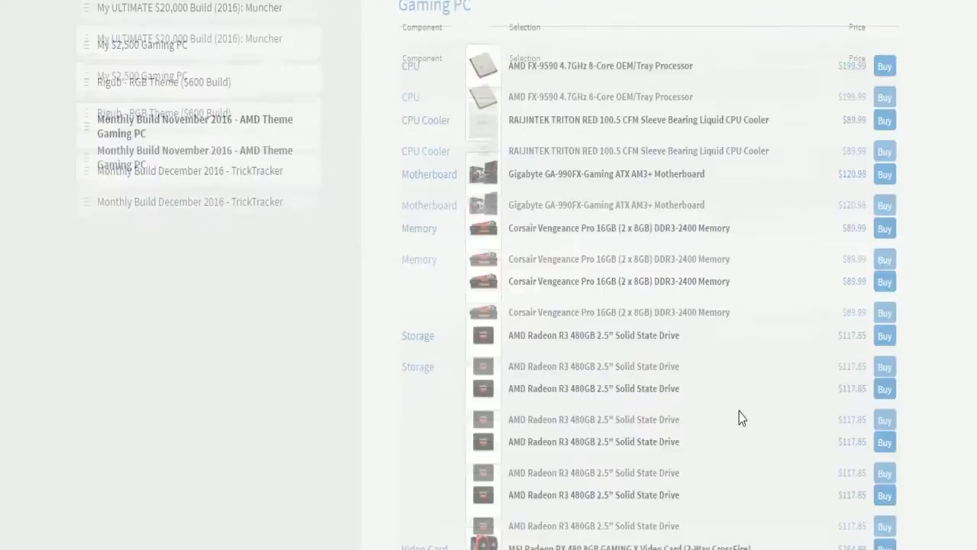